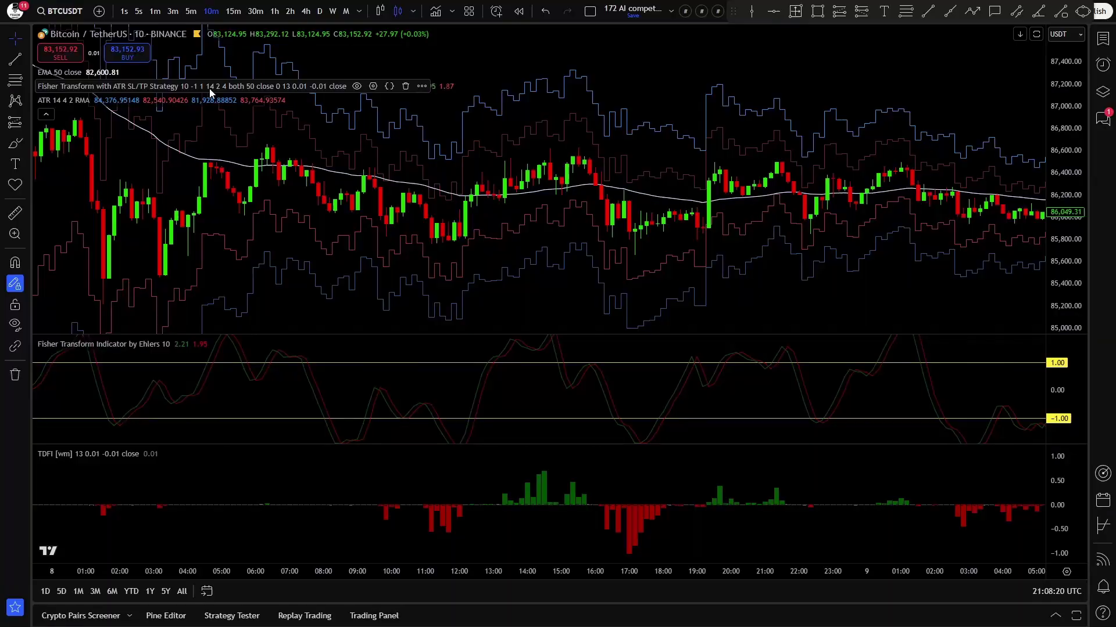
# - Review the Fisher, ATR, trade direction, EMA and TDFI input settings of the Fisher Transform with ATR SL/TP Strategy
pyautogui.doubleClick(216, 87)
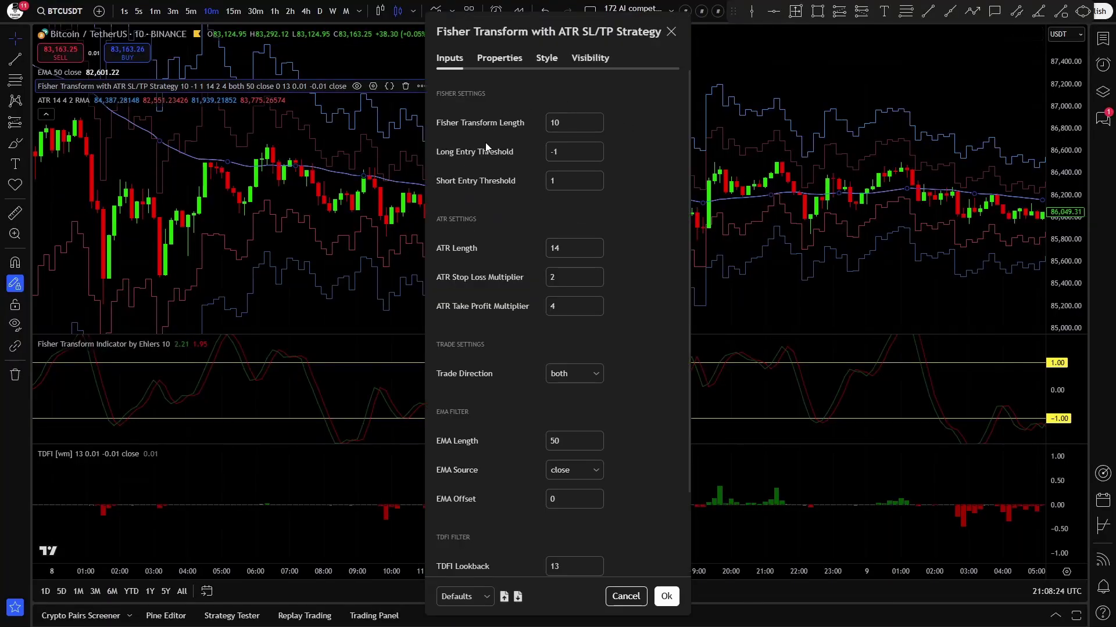
pyautogui.scroll(-3, 485, 168)
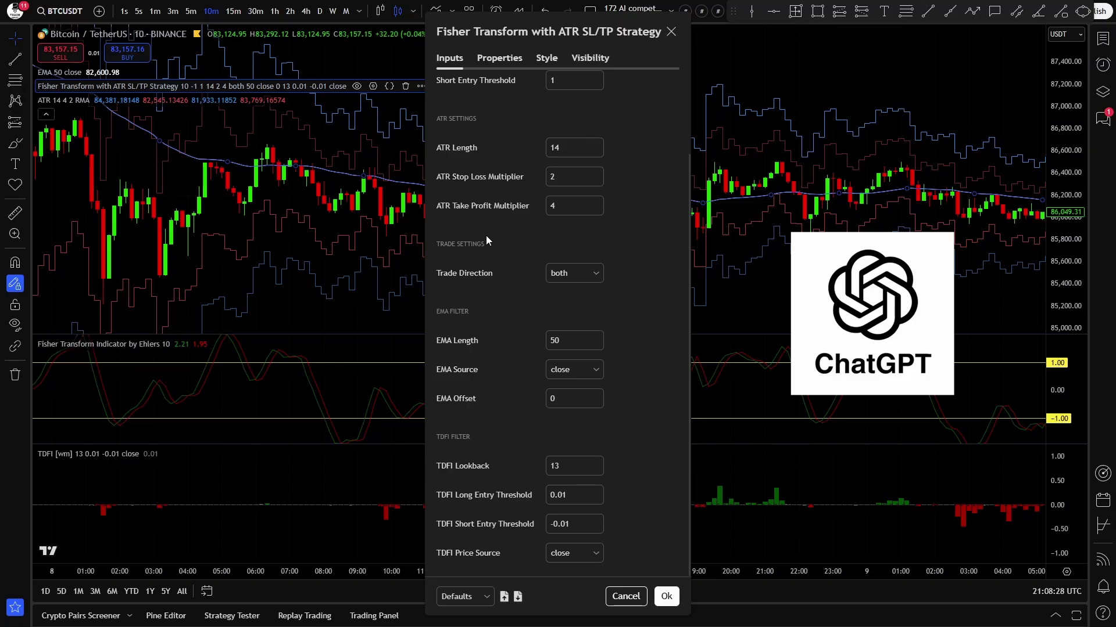
pyautogui.scroll(3, 486, 235)
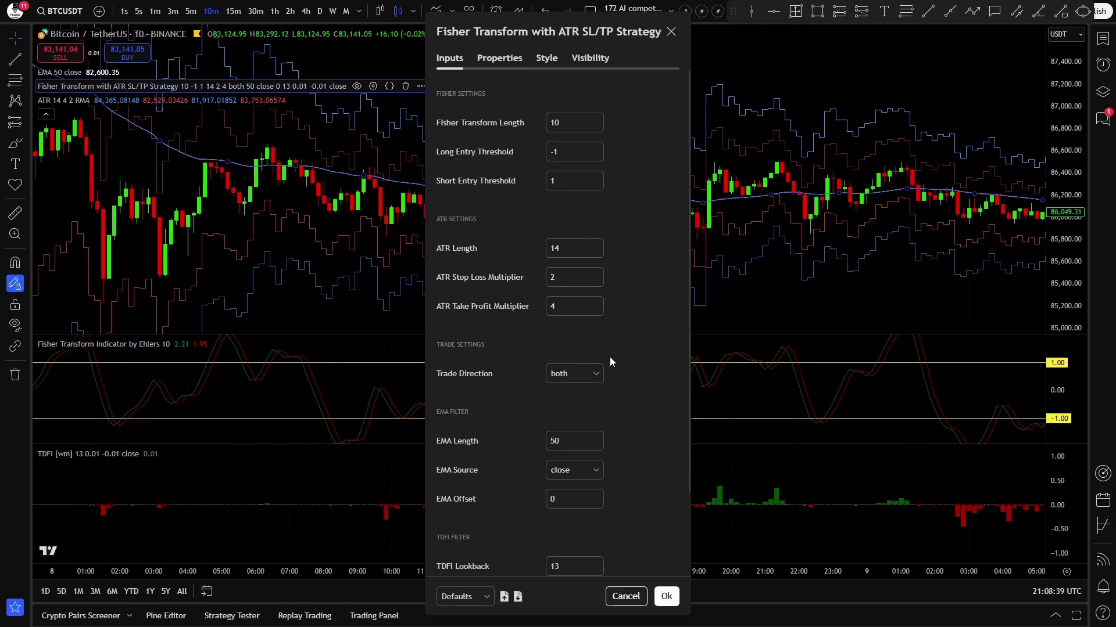
pyautogui.scroll(-3, 559, 409)
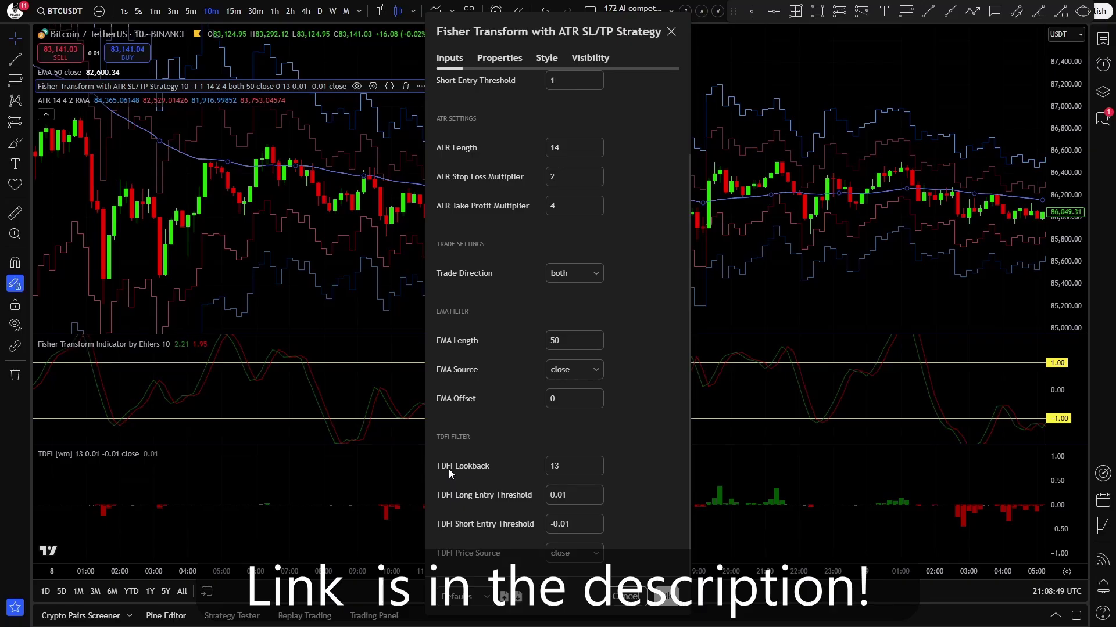
pyautogui.press('Escape')
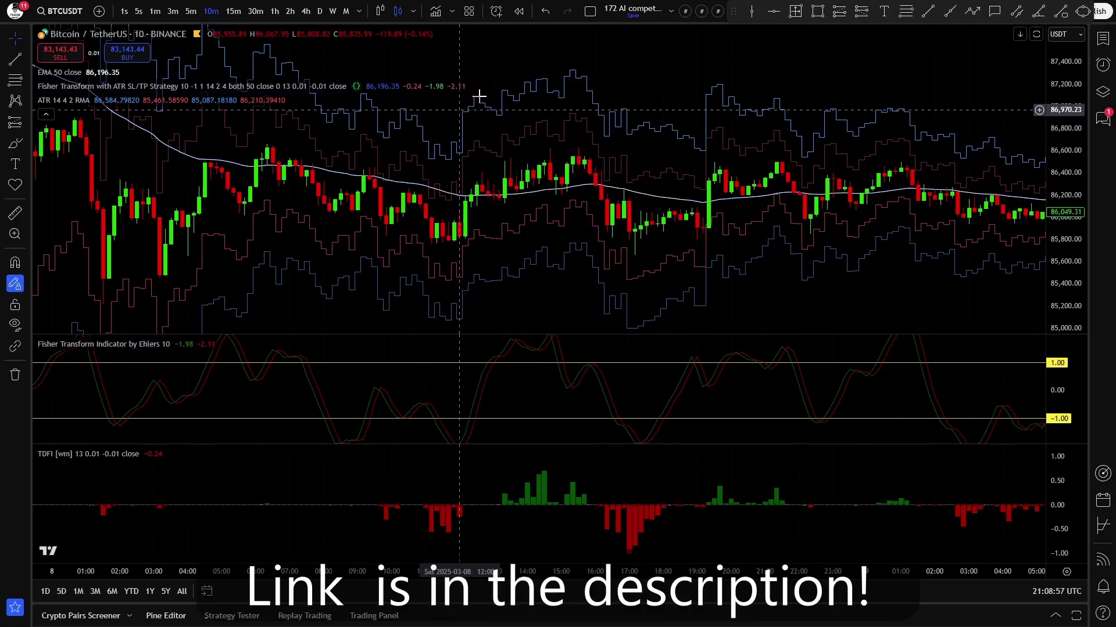
# - Search the indicator library for "fisher tra" and "tdfi"
pyautogui.click(440, 15)
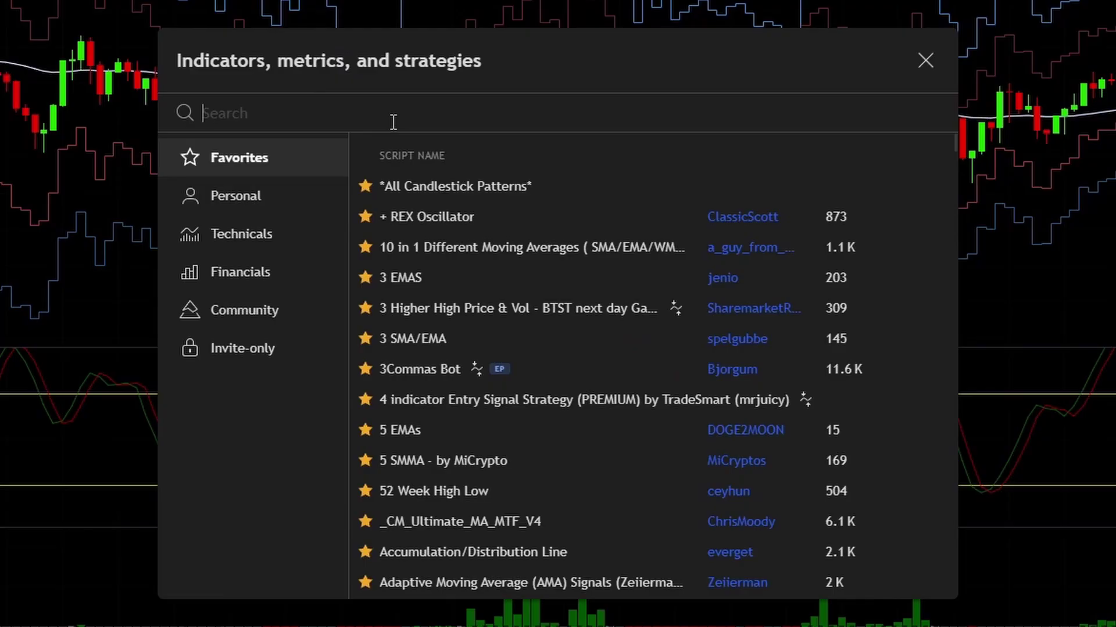
pyautogui.write('fisher tr')
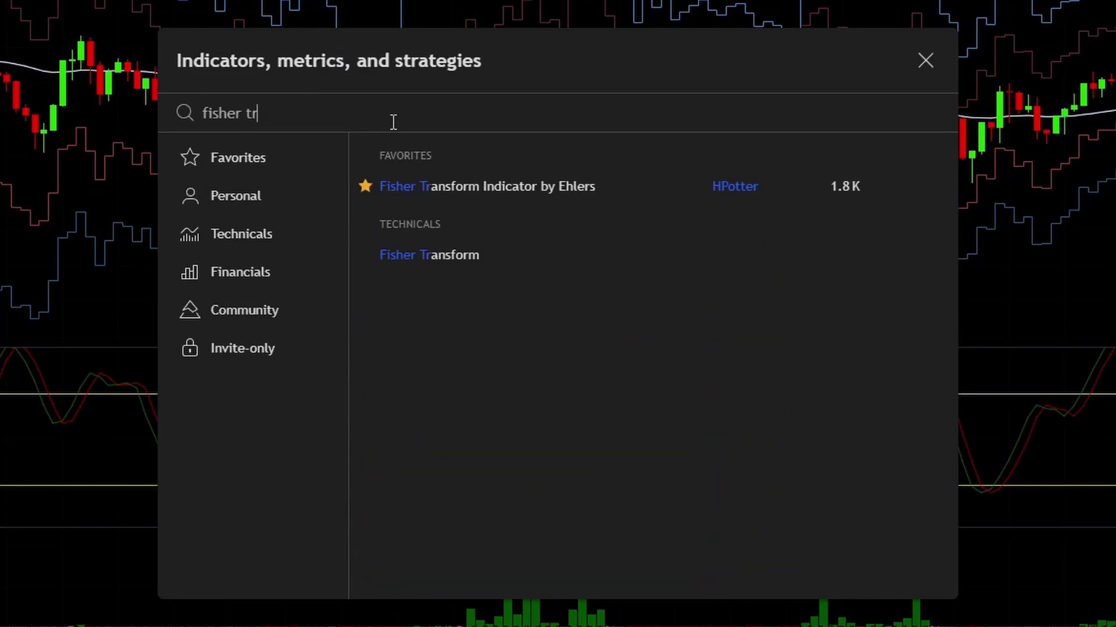
pyautogui.write('a')
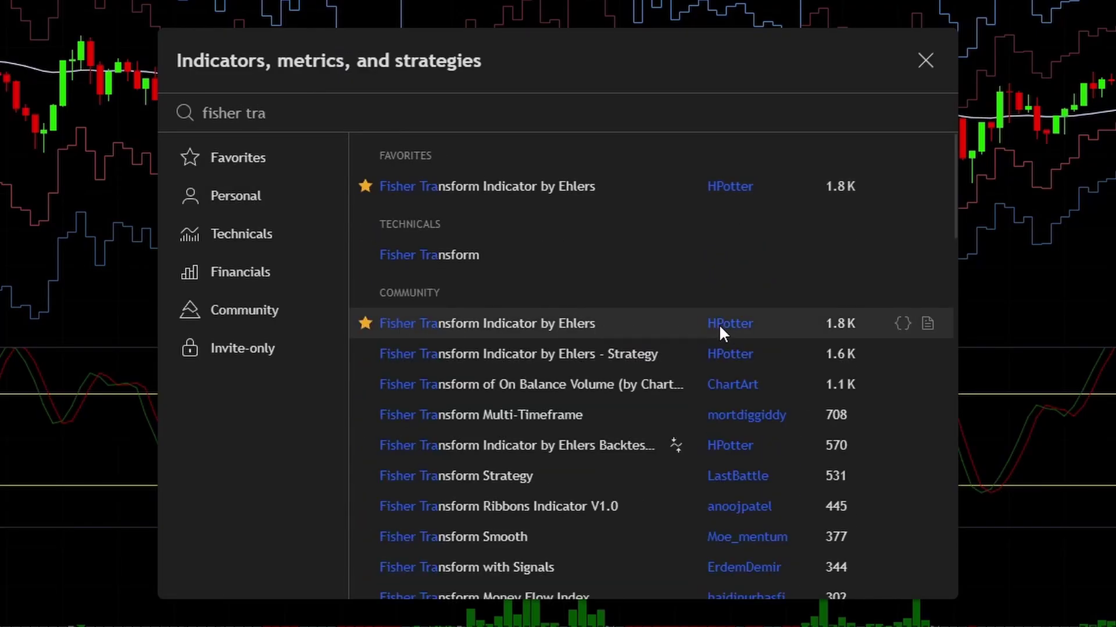
pyautogui.hotkey('ctrl', 'a')
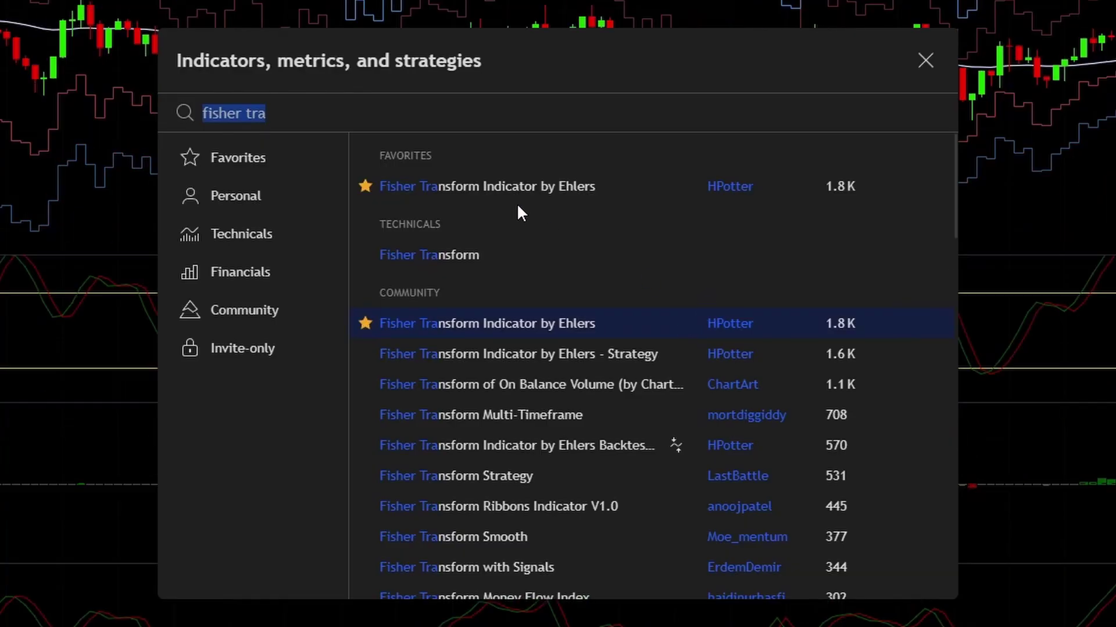
pyautogui.press('BackSpace')
pyautogui.write('tdfi')
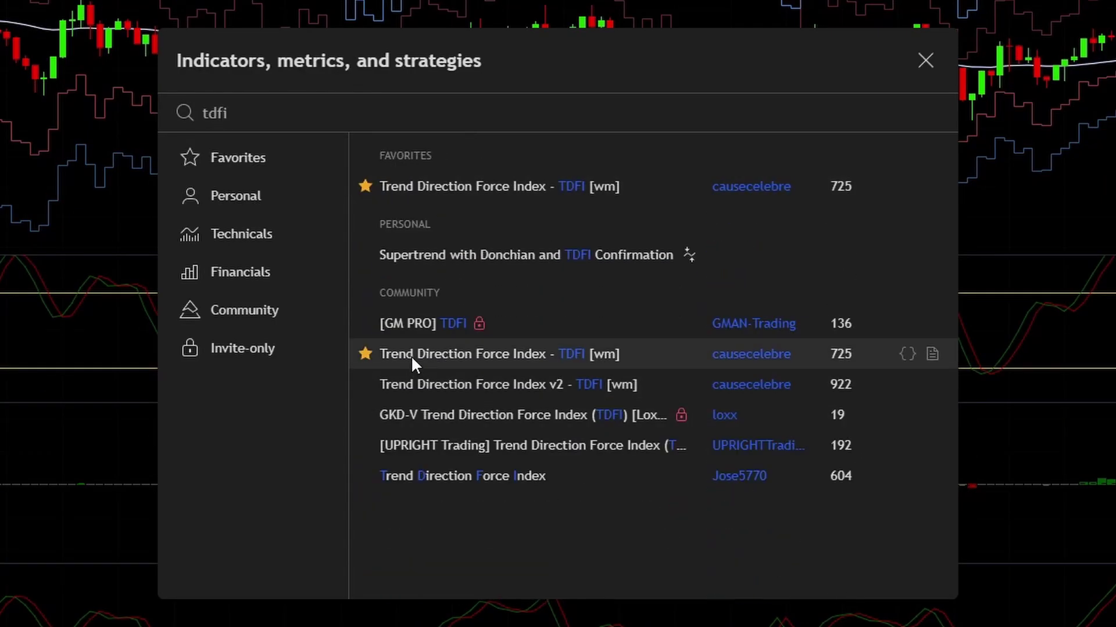
# - Search the indicator library for "ema" and "nnfx atr", leaving the library closed
pyautogui.press('BackSpace')
pyautogui.press('BackSpace')
pyautogui.press('BackSpace')
pyautogui.press('BackSpace')
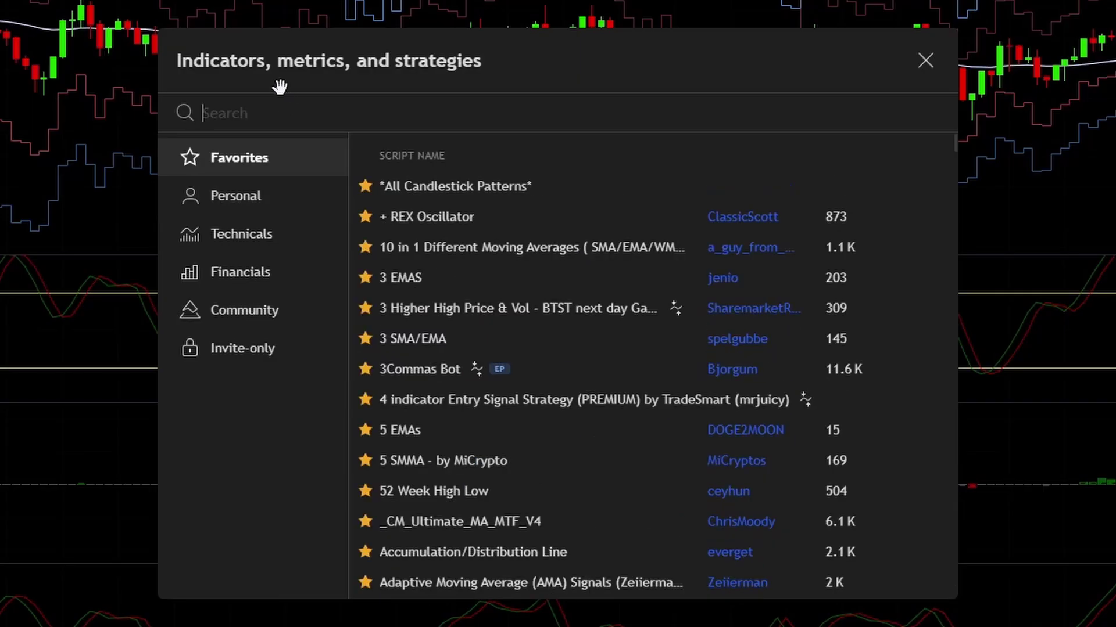
pyautogui.scroll(-5, 417, 198)
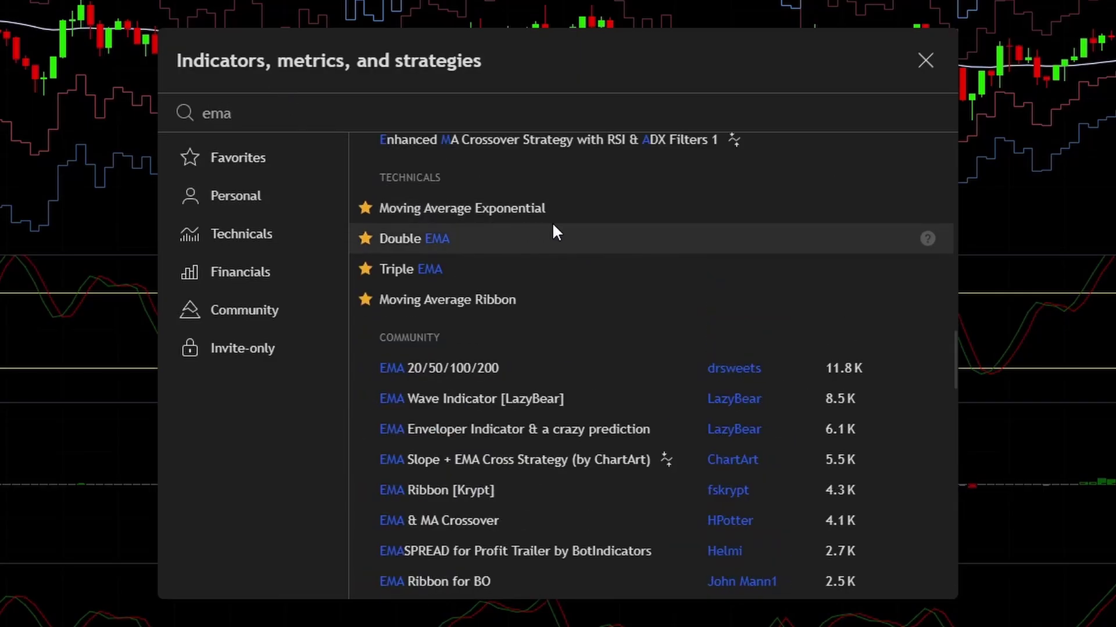
pyautogui.press('BackSpace')
pyautogui.press('BackSpace')
pyautogui.press('BackSpace')
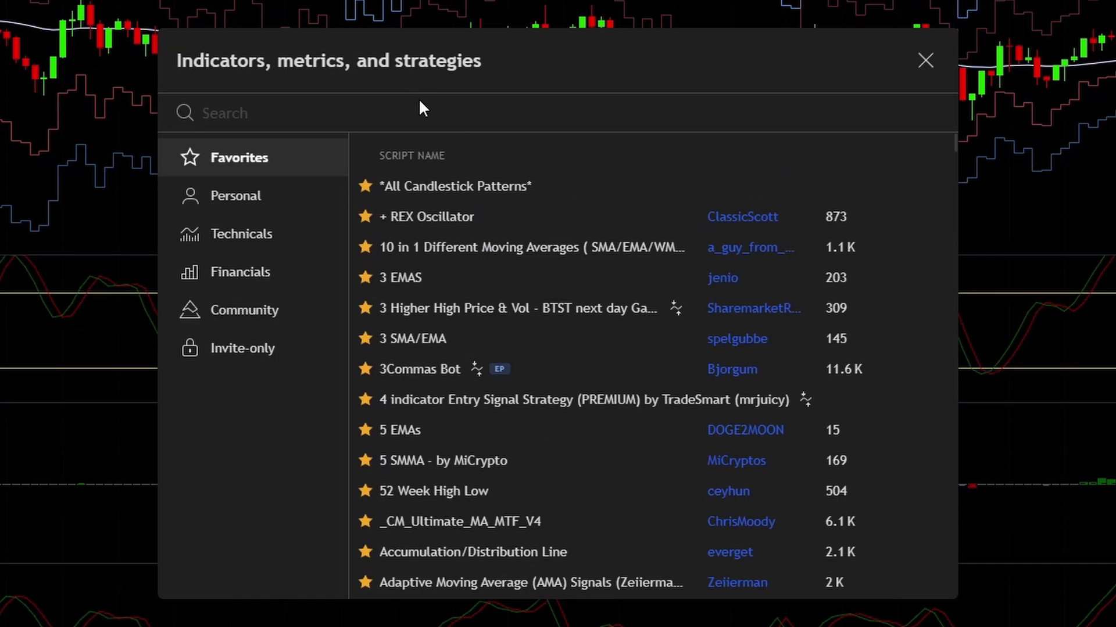
pyautogui.write('nnf')
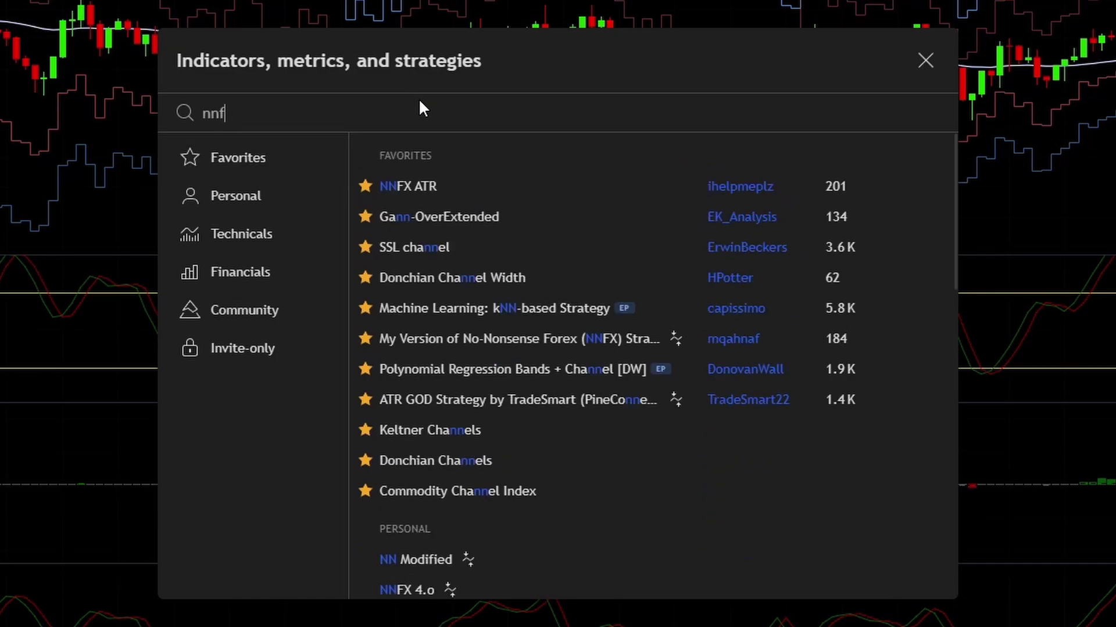
pyautogui.write('x atr')
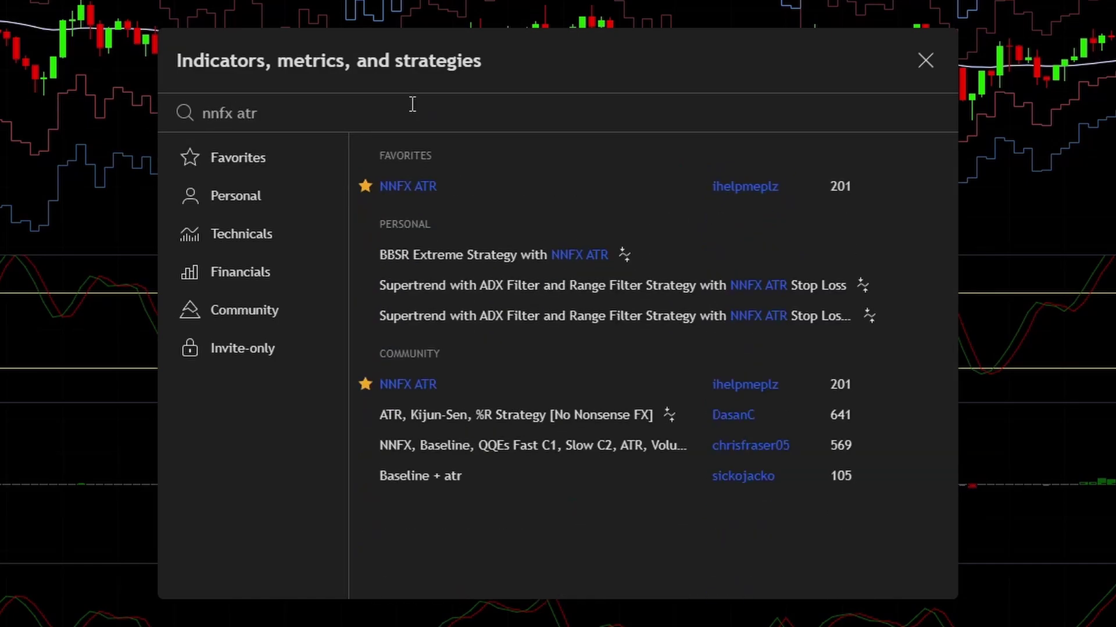
pyautogui.click(374, 7)
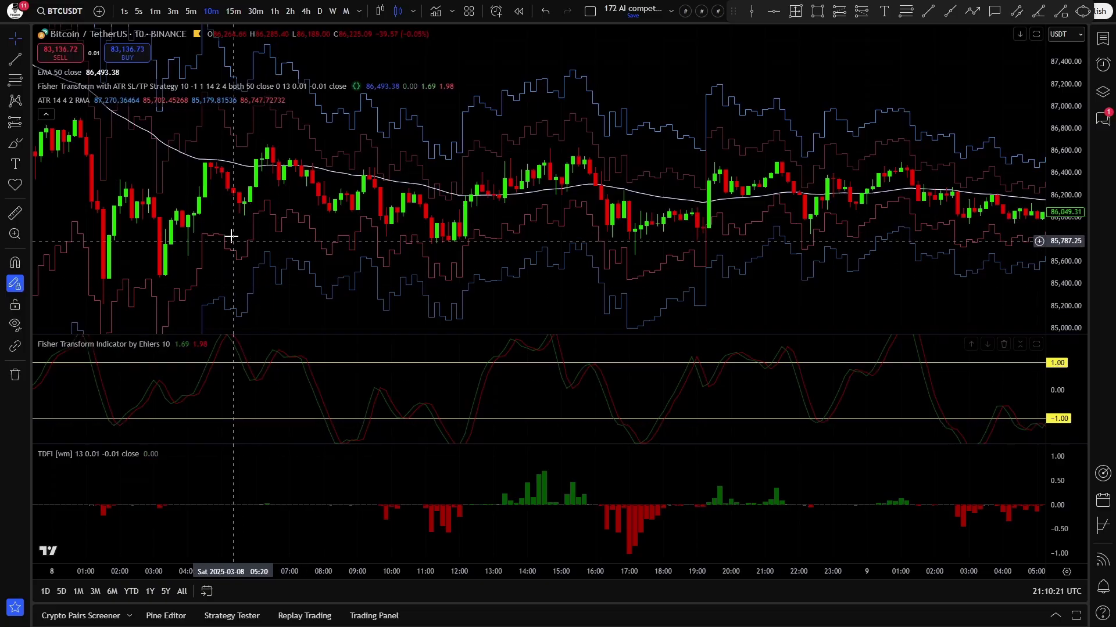
# - Mark the candle before the strategy's long entry on 28 February 2025 with a vertical line
pyautogui.scroll(-3, 603, 193)
pyautogui.scroll(-3, 603, 193)
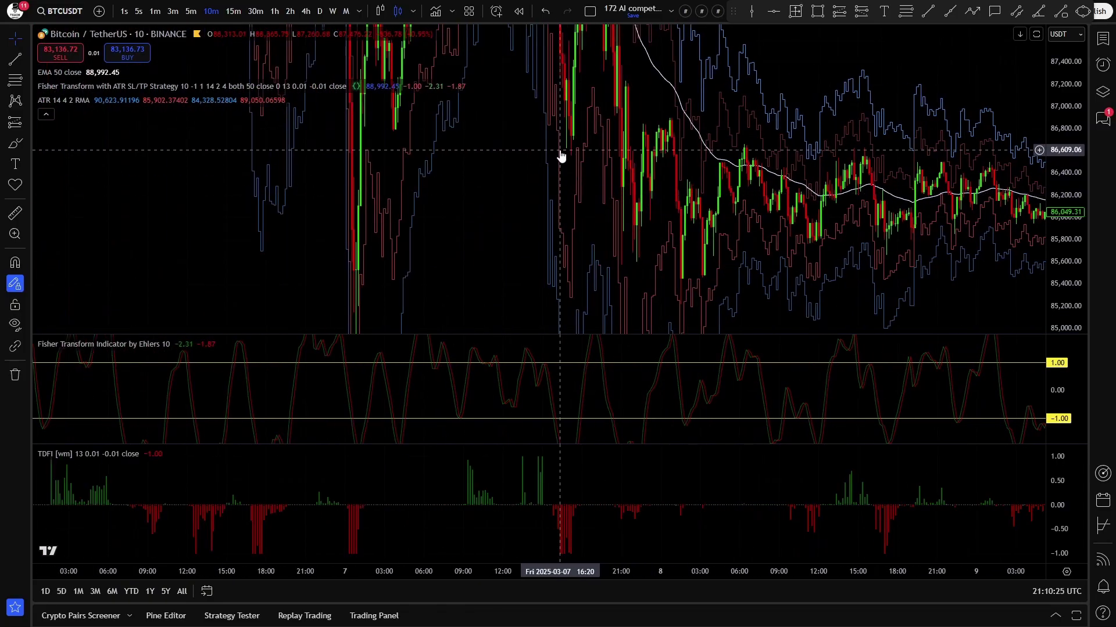
pyautogui.moveTo(1037, 74); pyautogui.dragTo(1063, 274)
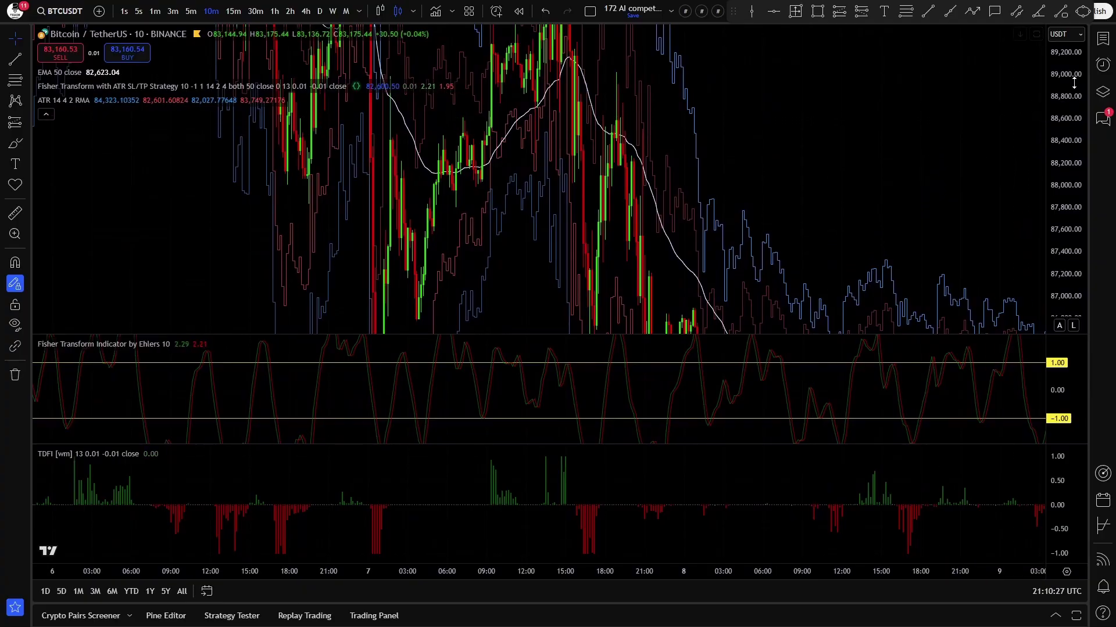
pyautogui.moveTo(1073, 74); pyautogui.dragTo(1069, 330)
pyautogui.scroll(-5, 610, 192)
pyautogui.moveTo(372, 180); pyautogui.dragTo(831, 174)
pyautogui.moveTo(494, 210)
pyautogui.mouseDown()
pyautogui.moveTo(757, 203)
pyautogui.moveTo(702, 192)
pyautogui.moveTo(476, 267)
pyautogui.moveTo(759, 246)
pyautogui.moveTo(1050, 264)
pyautogui.moveTo(796, 221)
pyautogui.mouseUp()
pyautogui.scroll(8, 468, 189)
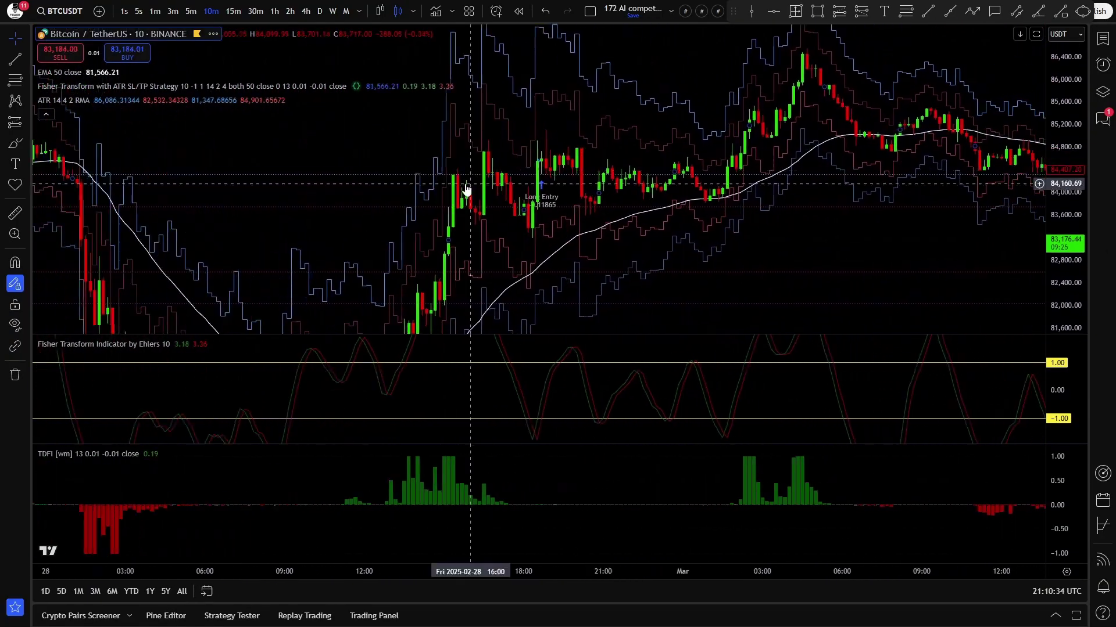
pyautogui.moveTo(572, 177); pyautogui.dragTo(388, 169)
pyautogui.hotkey('alt', 'v')
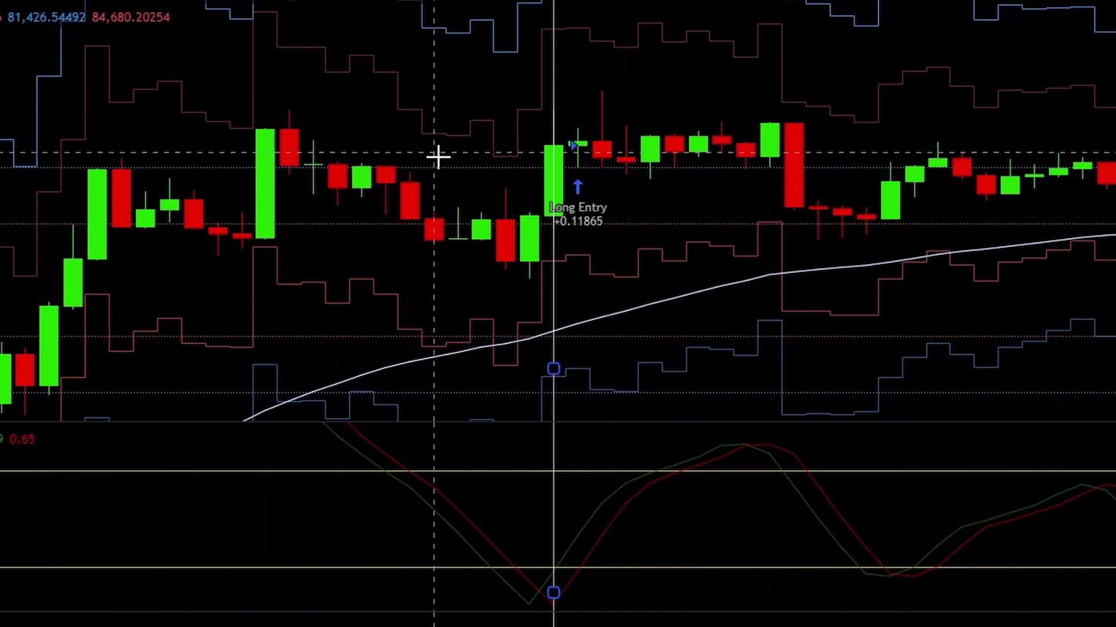
pyautogui.click(536, 273)
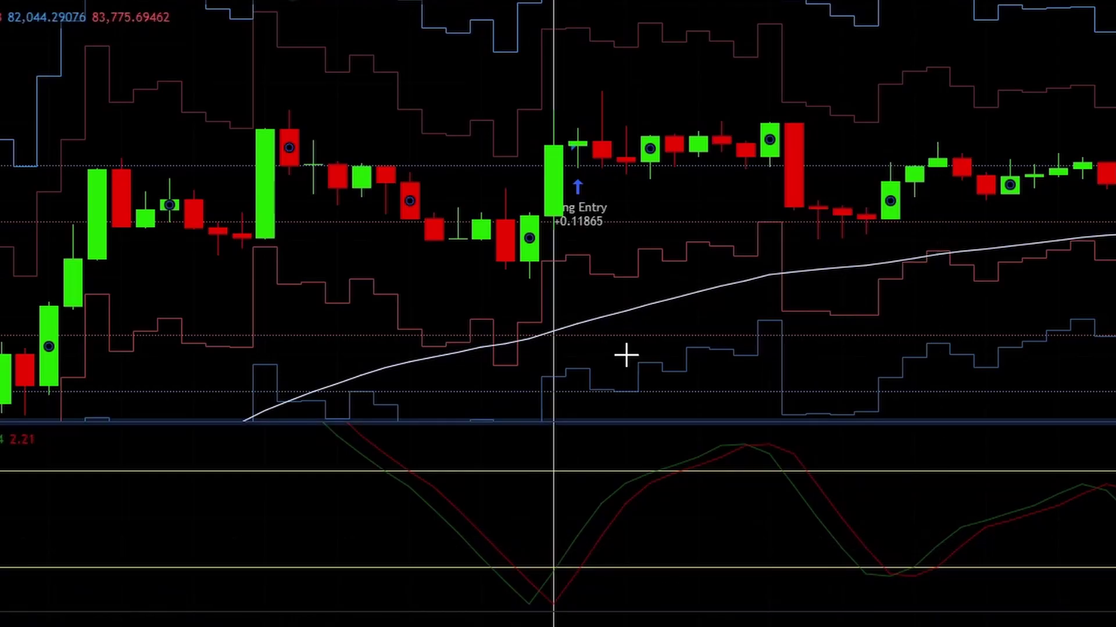
pyautogui.doubleClick(584, 260)
pyautogui.hotkey('shift', 'Tab')
pyautogui.write('-3')
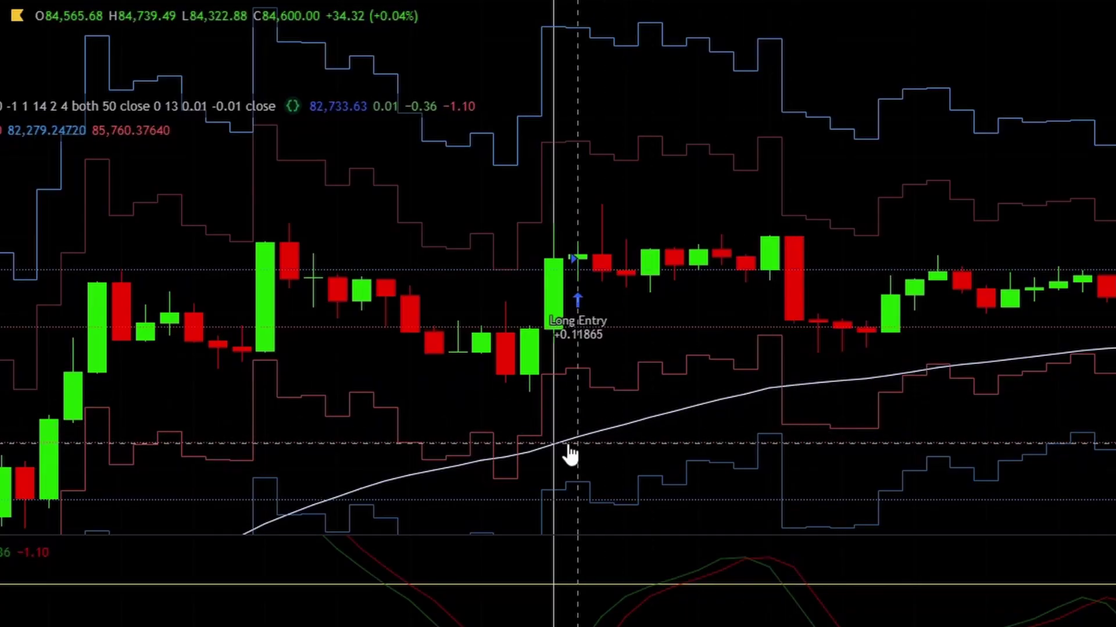
# - Place a long position at the marked candle's close, with stop about 1,182 away on the Buy SL line and target about 2,384 away on Buy TP
pyautogui.click(553, 256)
pyautogui.moveTo(554, 352); pyautogui.dragTo(525, 374)
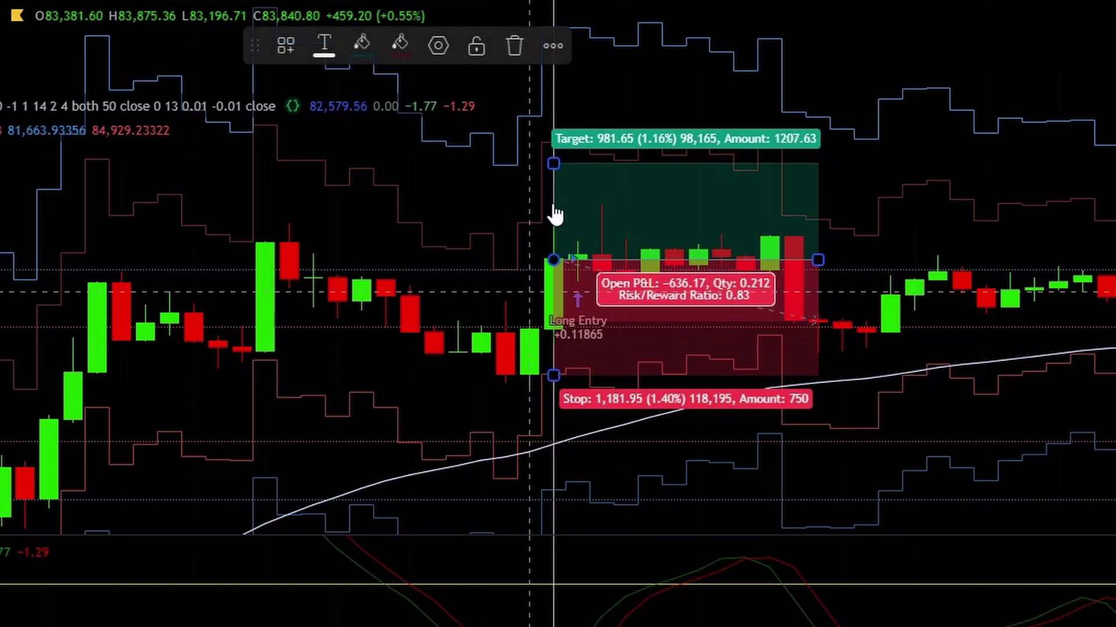
pyautogui.moveTo(555, 159); pyautogui.dragTo(504, 76)
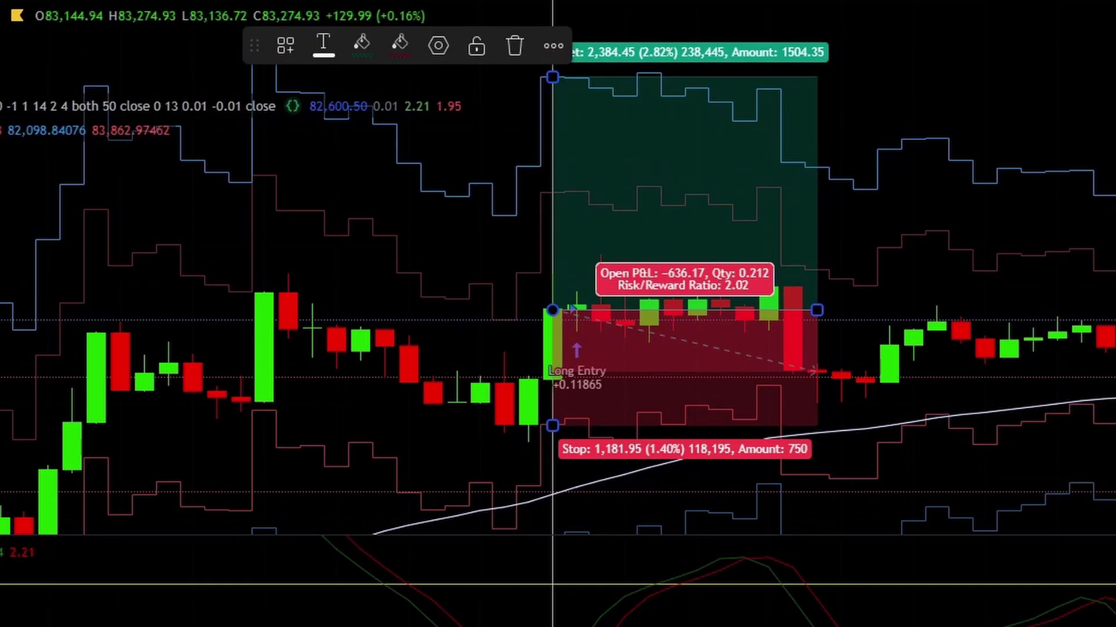
# - Examine the ATR indicator's length, TP and SL multipliers and its band line styles
pyautogui.click(3, 130)
pyautogui.doubleClick(3, 130)
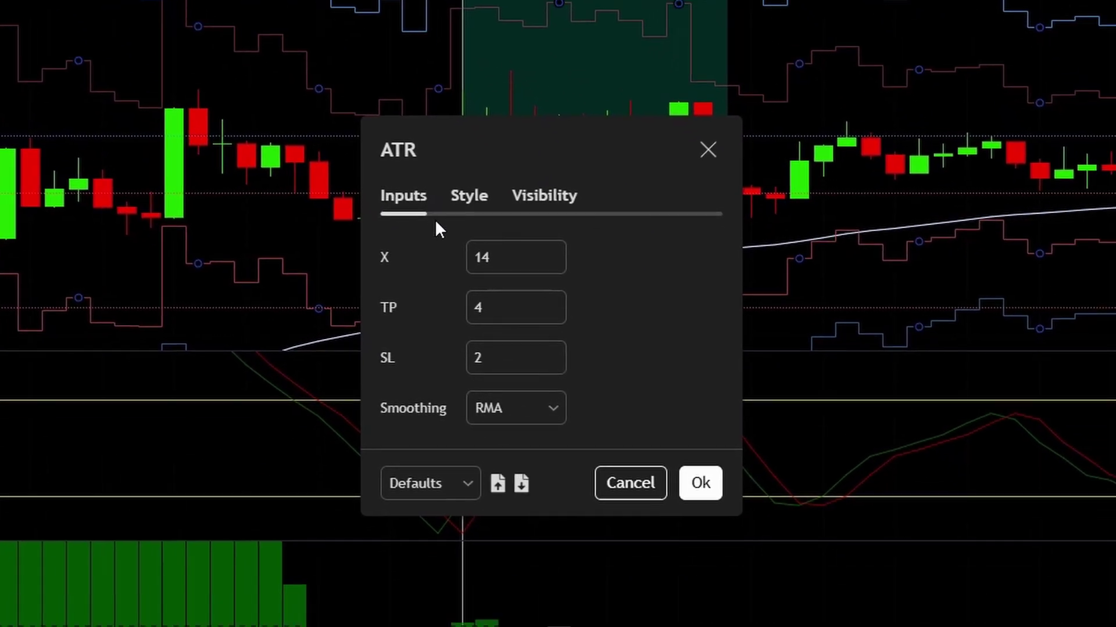
pyautogui.click(491, 305)
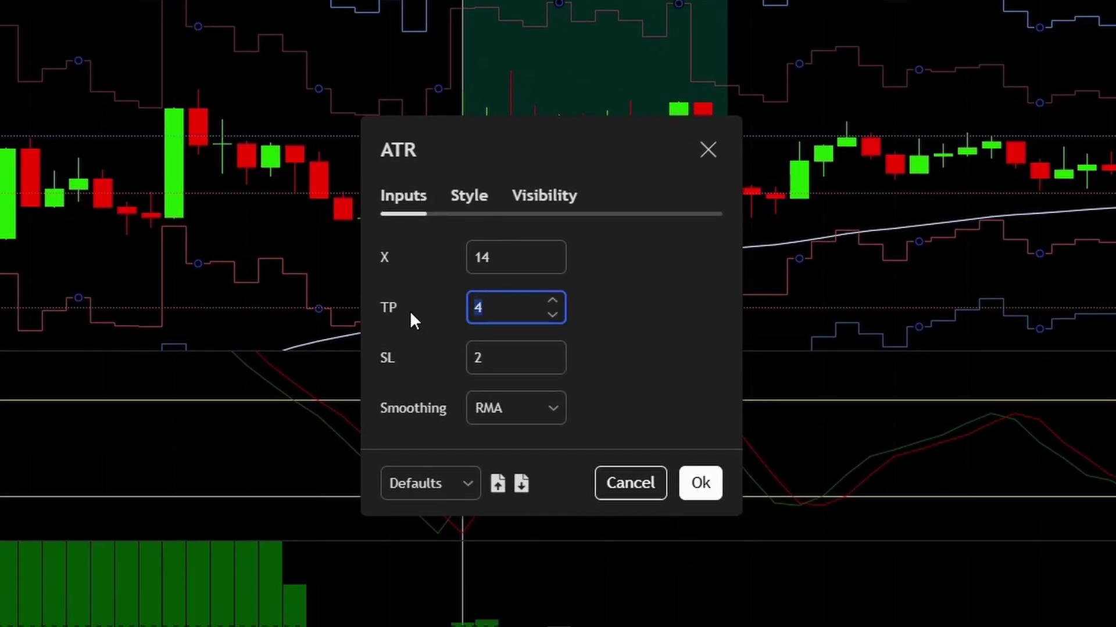
pyautogui.click(492, 364)
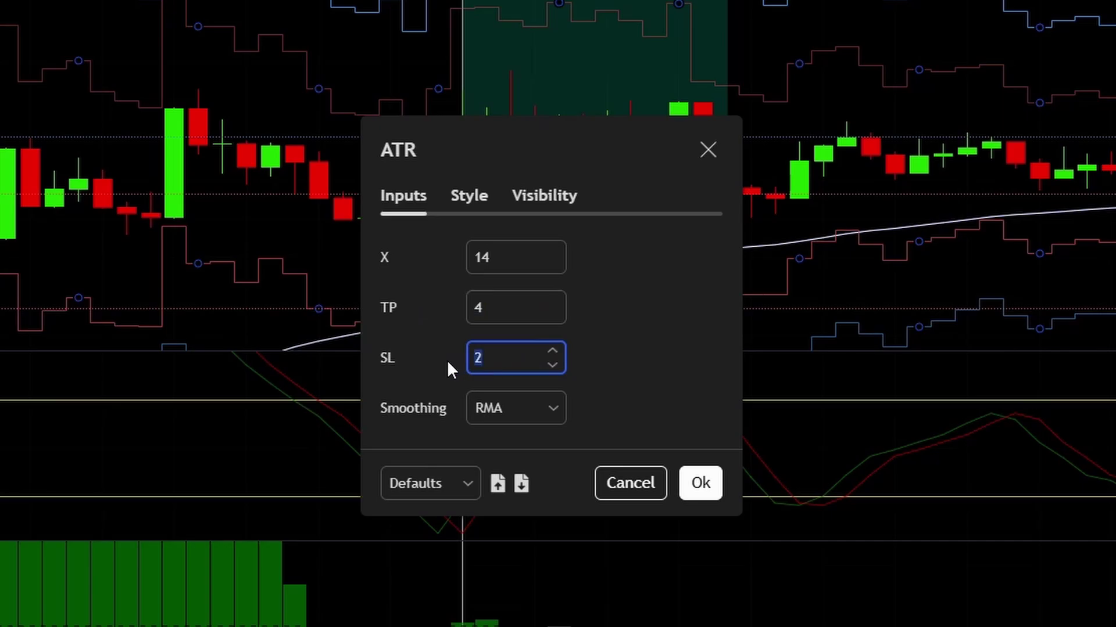
pyautogui.click(506, 264)
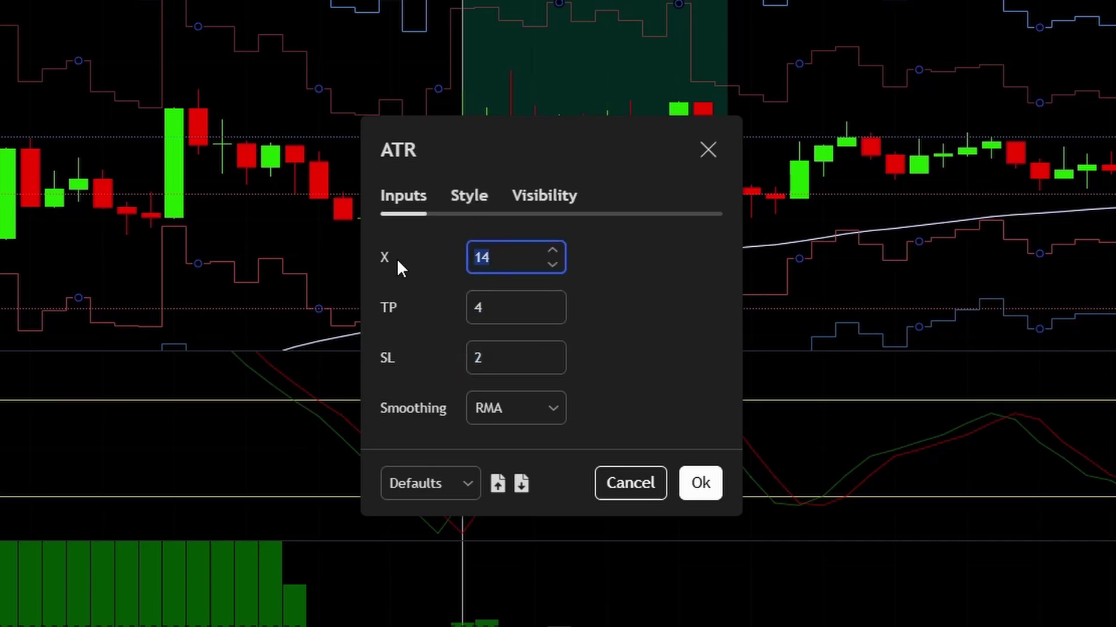
pyautogui.click(469, 200)
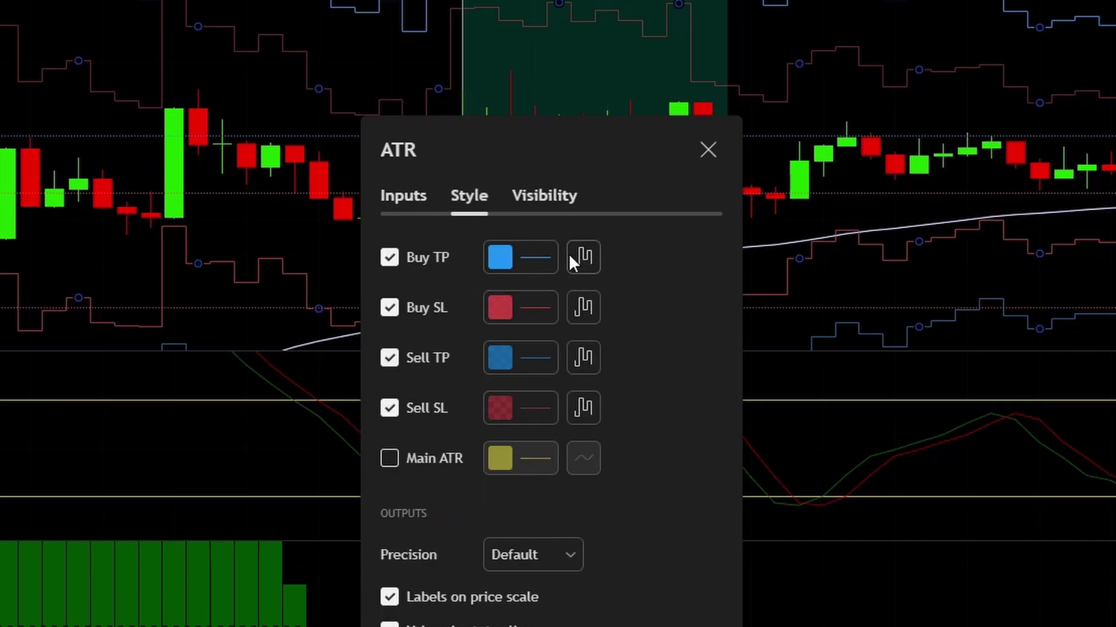
pyautogui.click(583, 257)
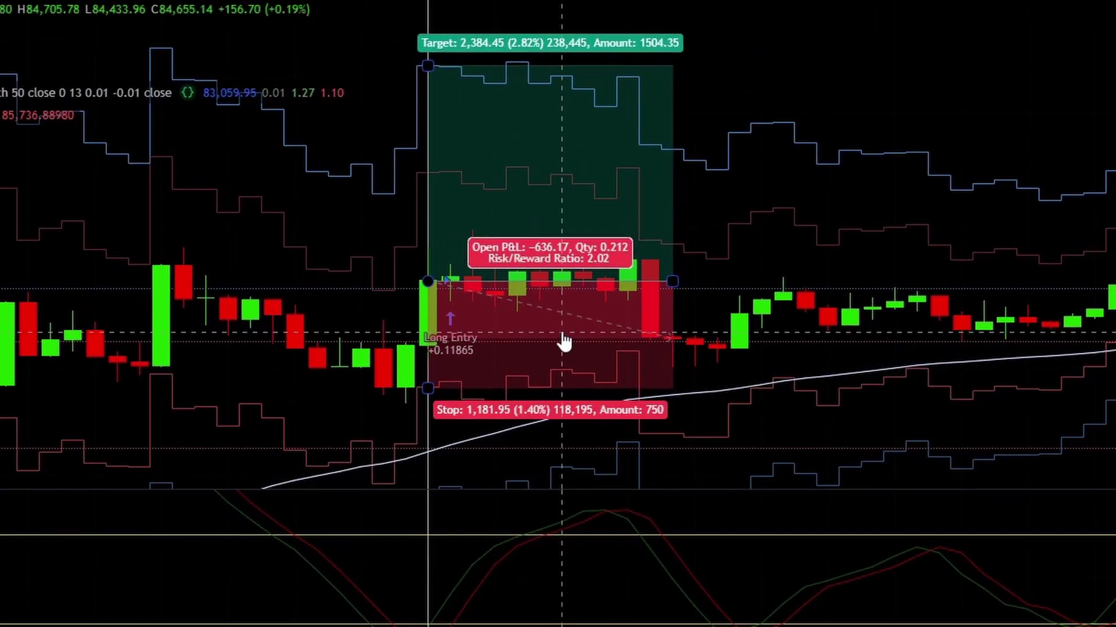
# - Extend the long position forward in time, ending it just before the next rally above its entry price
pyautogui.click(424, 299)
pyautogui.scroll(-6, 558, 313)
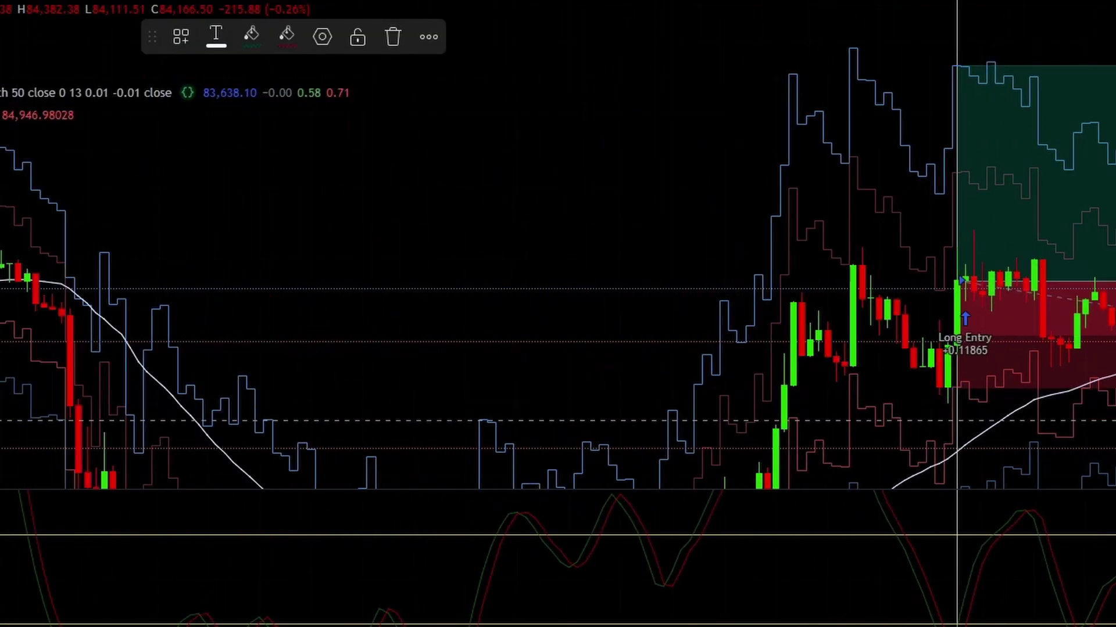
pyautogui.moveTo(1104, 421); pyautogui.dragTo(294, 399)
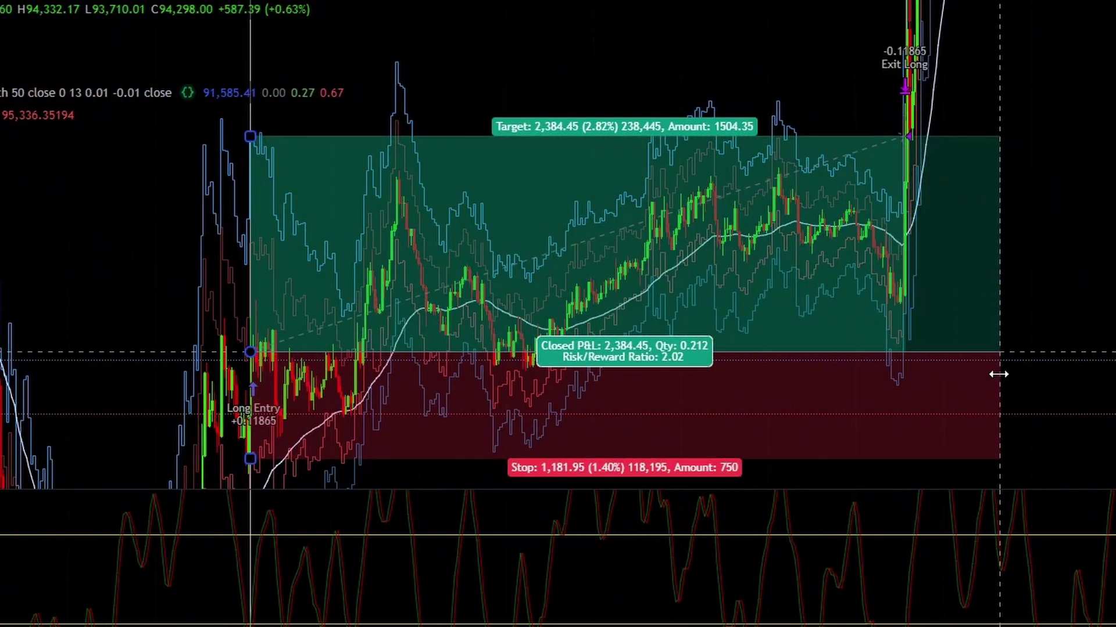
# - Mark the red candle before the strategy's short entry of size 0.10698 with a vertical line
pyautogui.moveTo(998, 375); pyautogui.dragTo(909, 384)
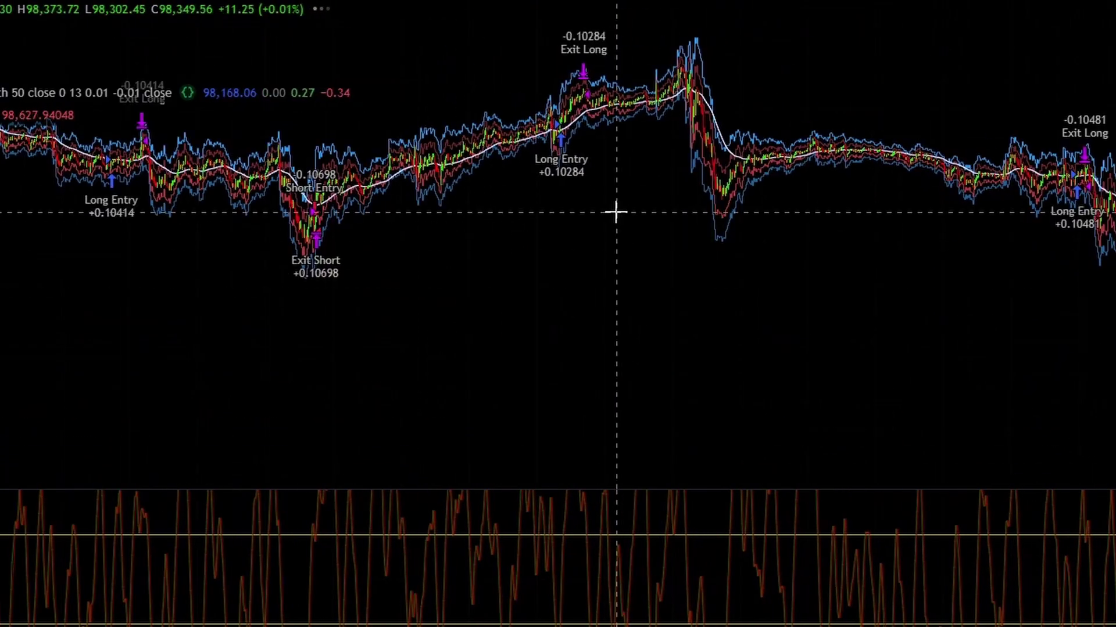
pyautogui.moveTo(632, 220); pyautogui.dragTo(642, 221)
pyautogui.scroll(4, 1037, 222)
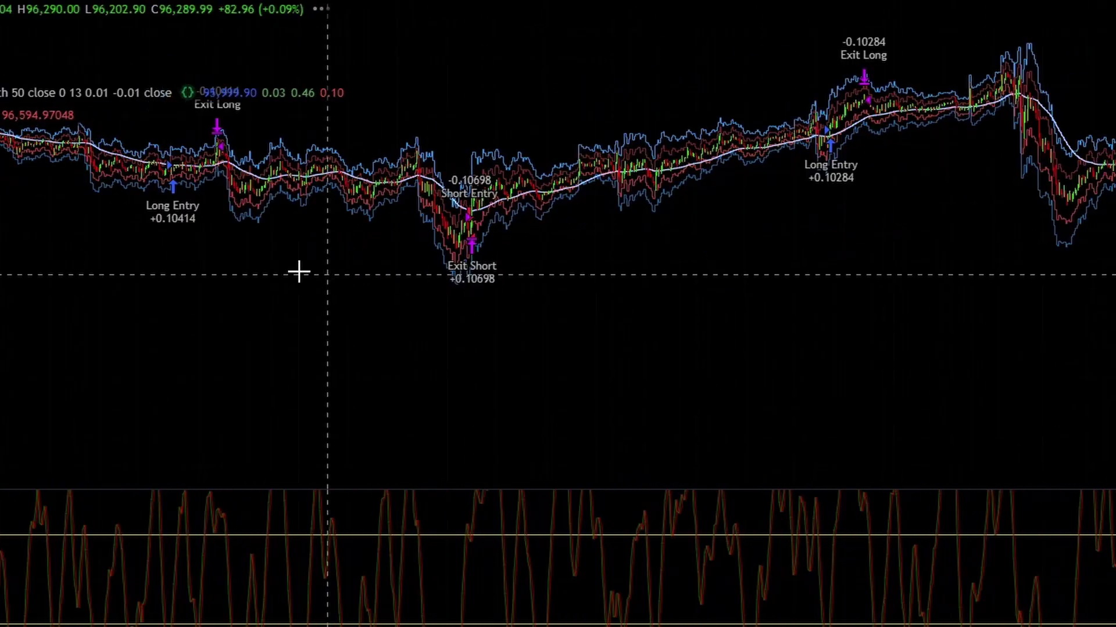
pyautogui.moveTo(271, 265); pyautogui.dragTo(578, 309)
pyautogui.scroll(5, 577, 309)
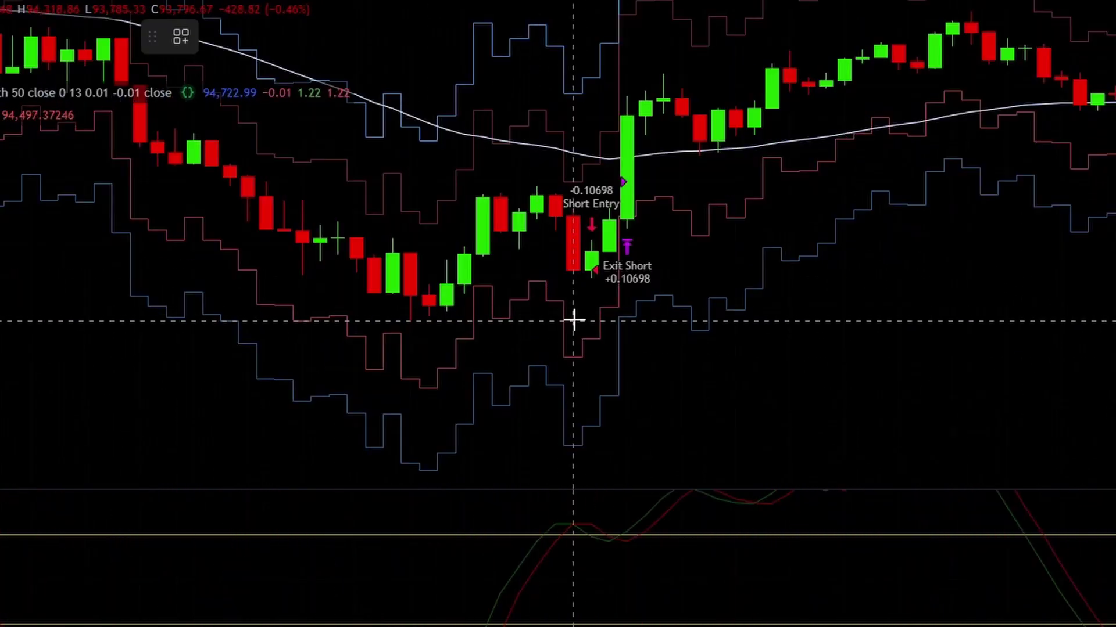
pyautogui.click(575, 320)
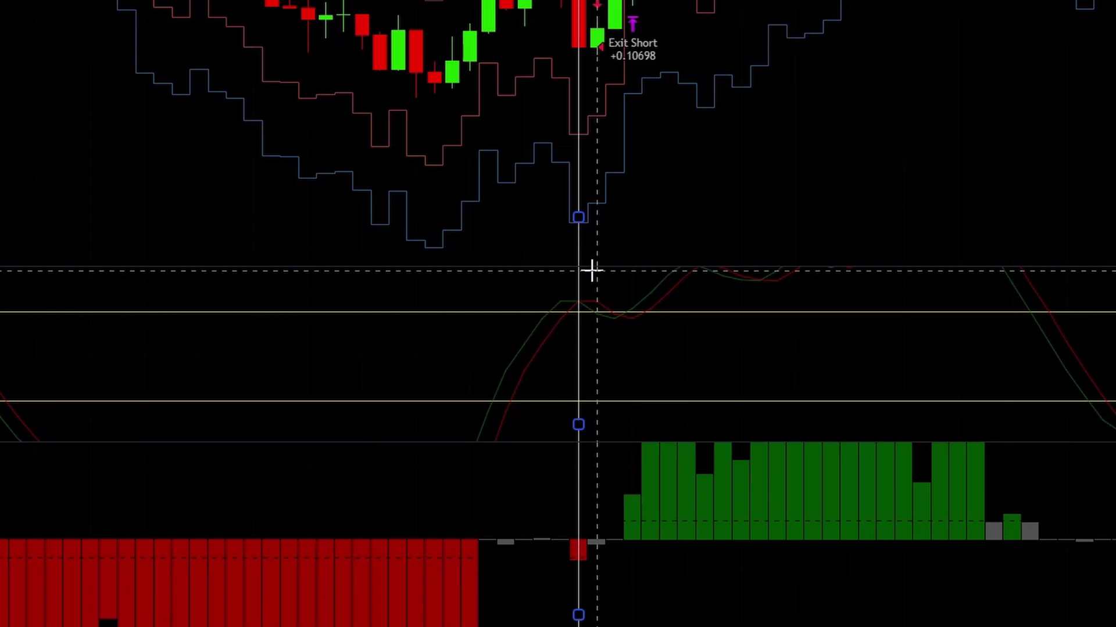
# - Place a short position from the marked candle's close to the exit candle, with stop 687.01 away and target 1,388.77 away on the ATR bands
pyautogui.scroll(4, 567, 297)
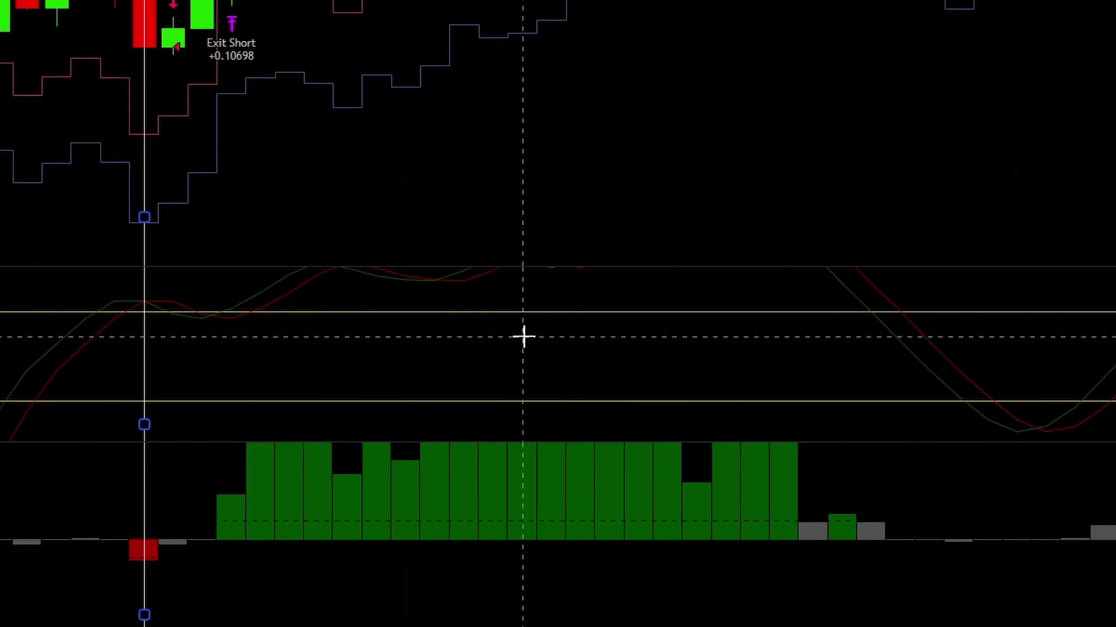
pyautogui.moveTo(270, 380); pyautogui.dragTo(674, 402)
pyautogui.scroll(5, 558, 355)
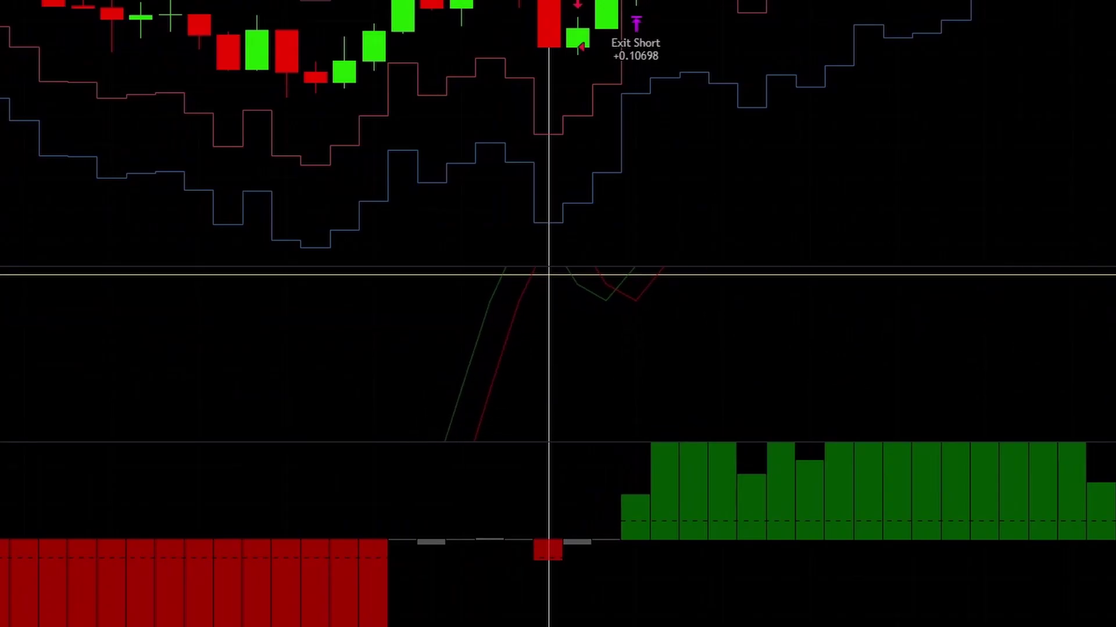
pyautogui.moveTo(800, 300); pyautogui.dragTo(821, 380)
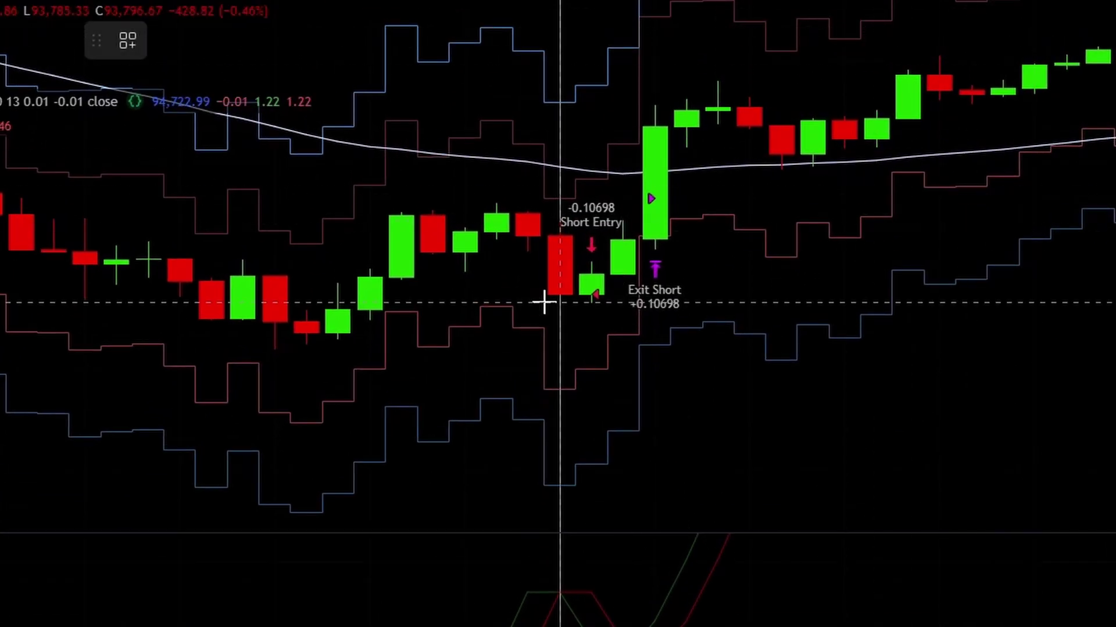
pyautogui.click(552, 296)
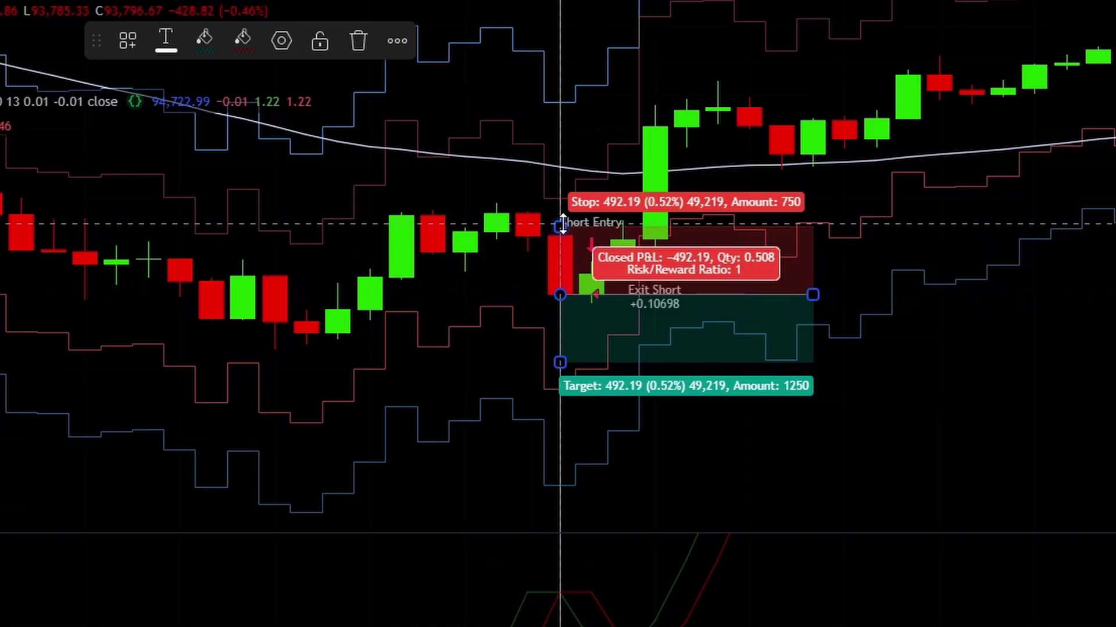
pyautogui.moveTo(559, 227); pyautogui.dragTo(536, 201)
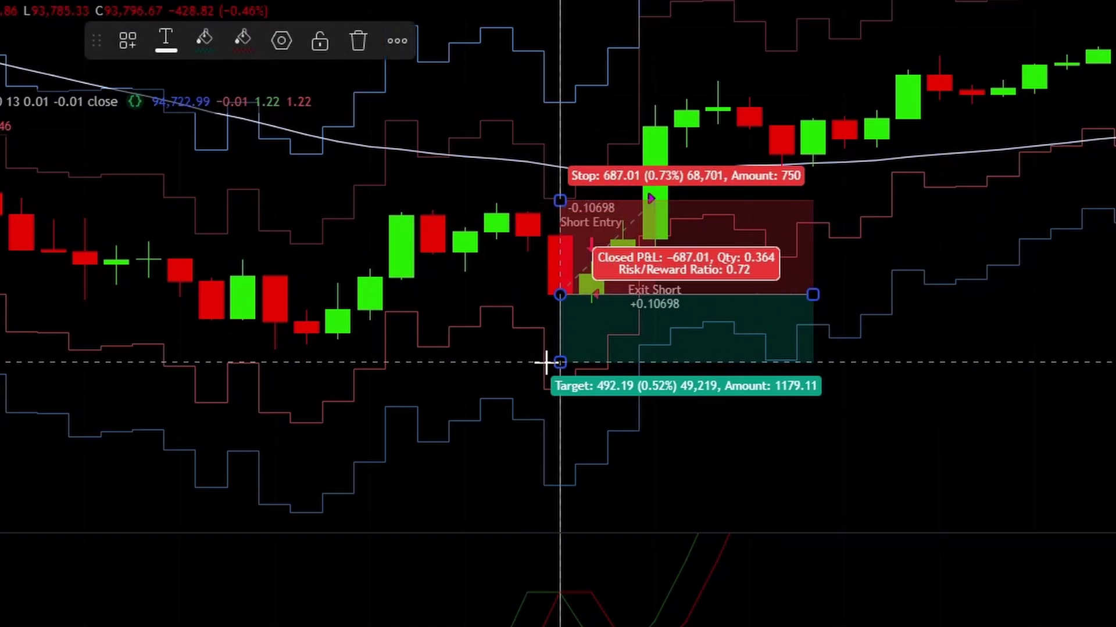
pyautogui.moveTo(559, 363); pyautogui.dragTo(525, 483)
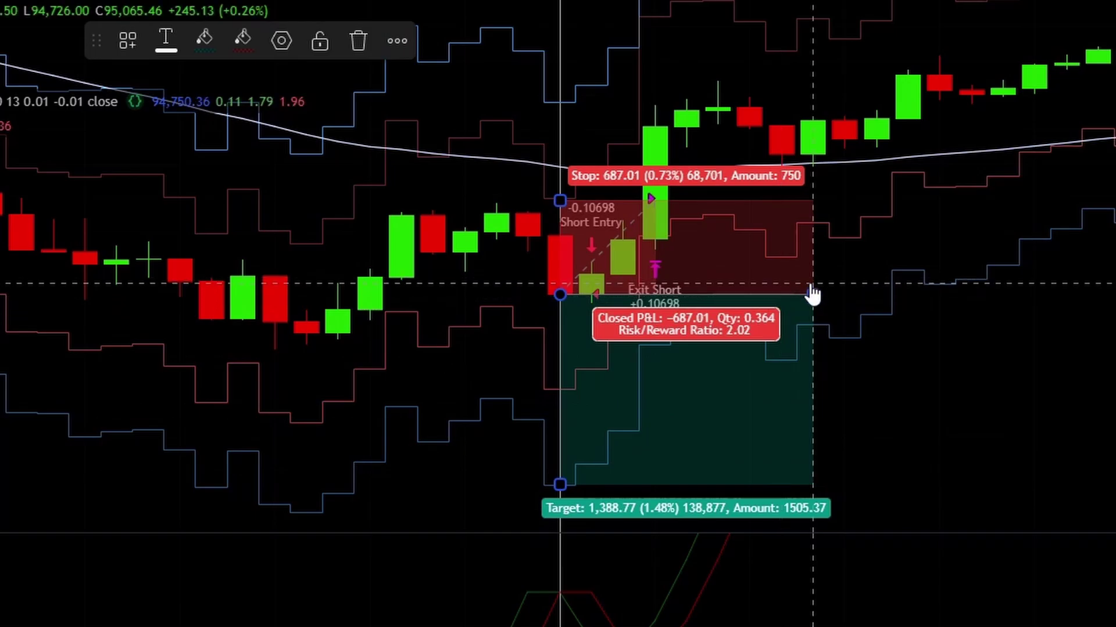
pyautogui.moveTo(812, 294); pyautogui.dragTo(655, 294)
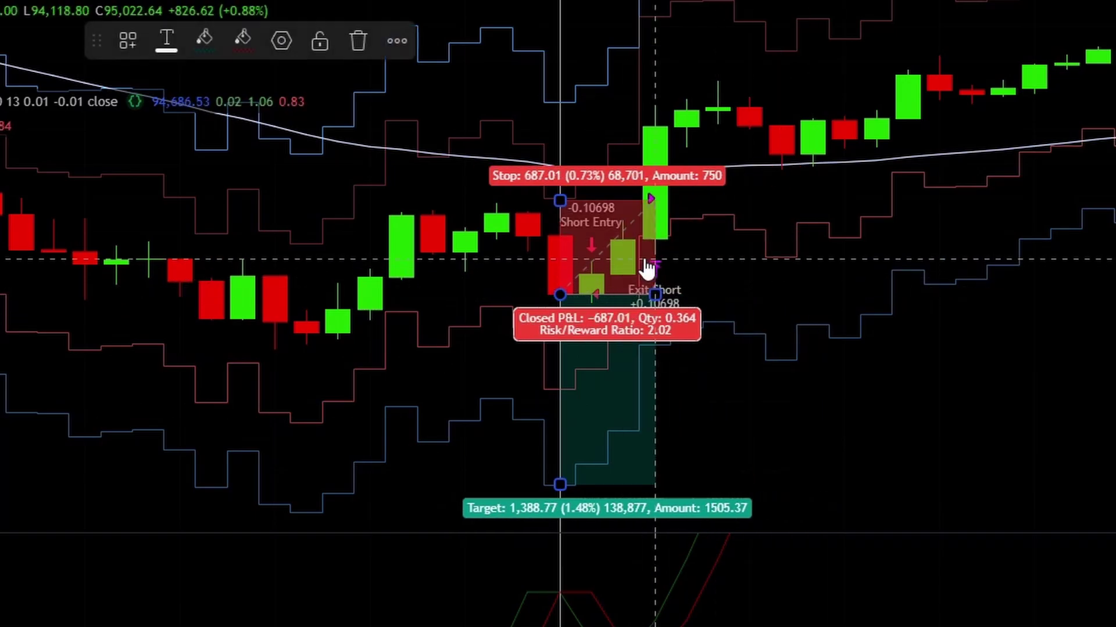